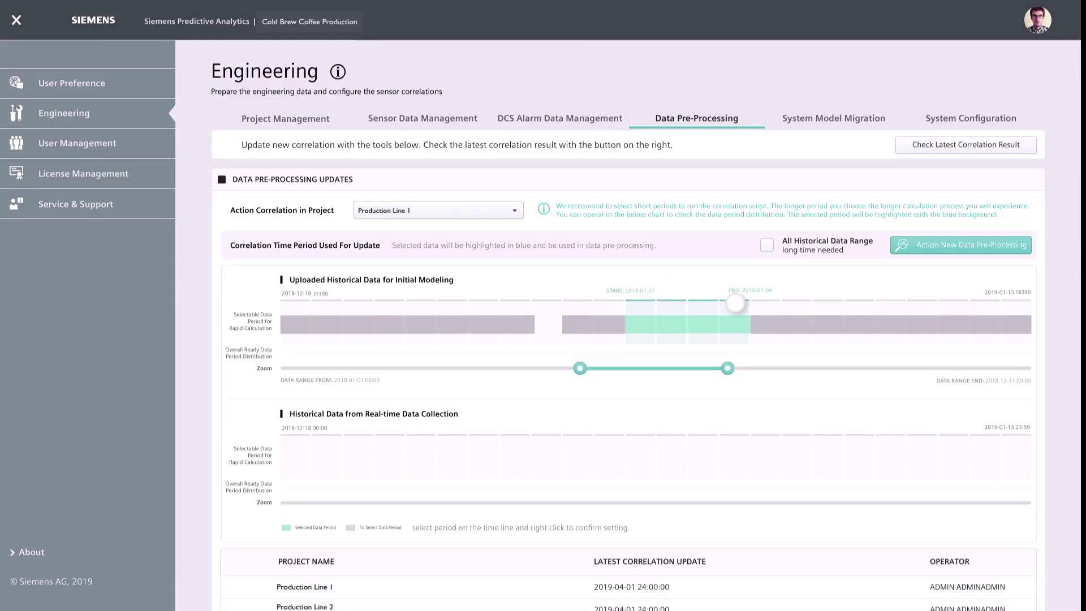
Step: Make the marked timeline span the pre-processing period and pick a chart node as target sensor
{"action": "right_click", "coordinate": [735, 303]}
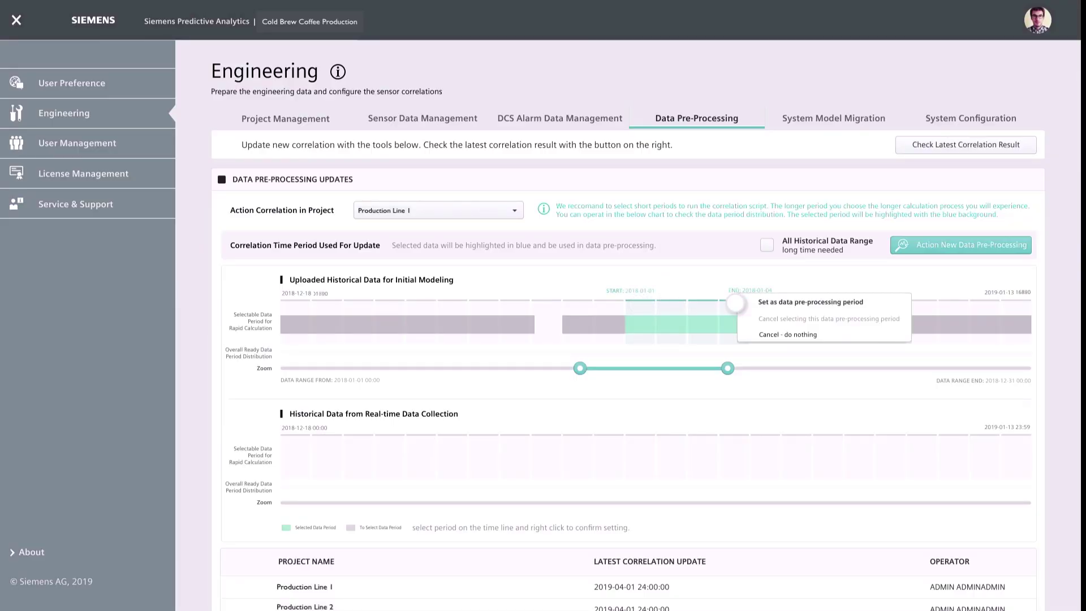
{"action": "left_click", "coordinate": [810, 302]}
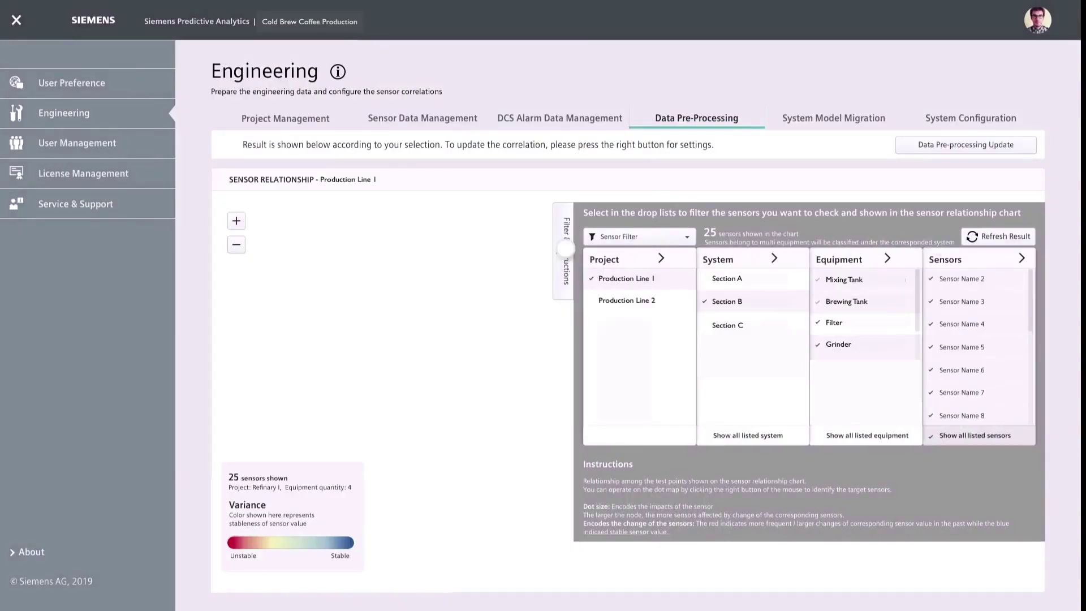
{"action": "left_click", "coordinate": [565, 250]}
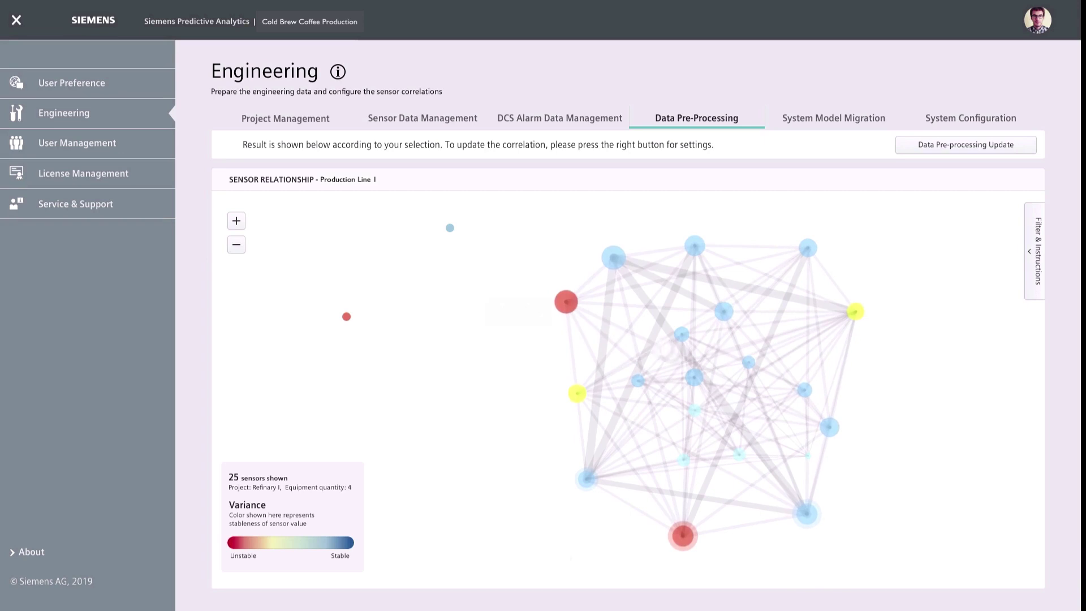
{"action": "left_click", "coordinate": [833, 425]}
{"action": "left_click", "coordinate": [832, 426]}
{"action": "left_click", "coordinate": [893, 445]}
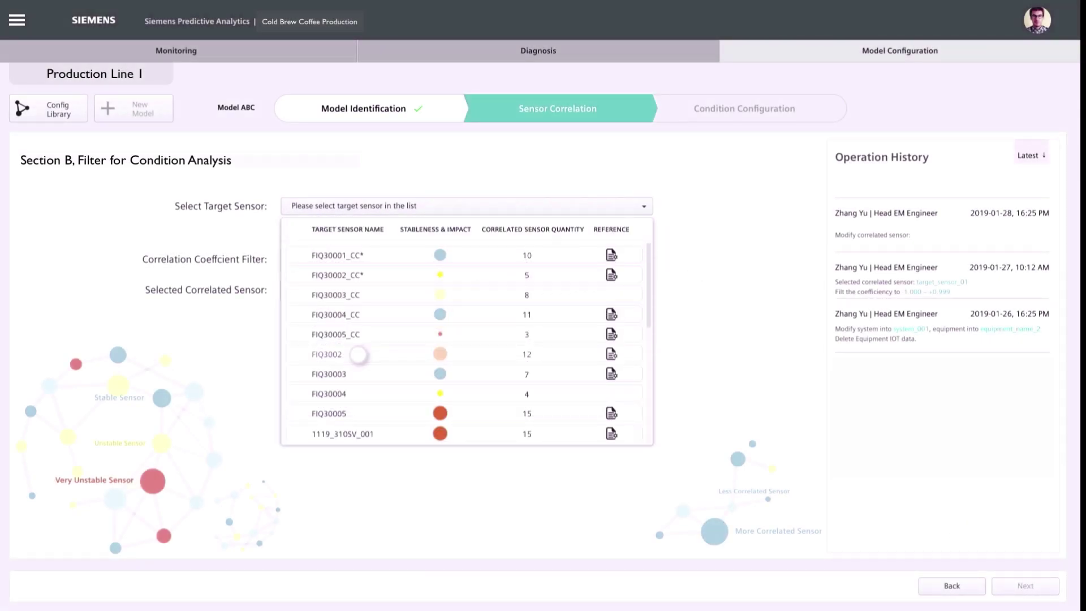
Step: Choose FIQ30002 as target sensor, tighten the correlation coefficient filter, and continue
{"action": "left_click", "coordinate": [358, 354]}
{"action": "left_click", "coordinate": [400, 256]}
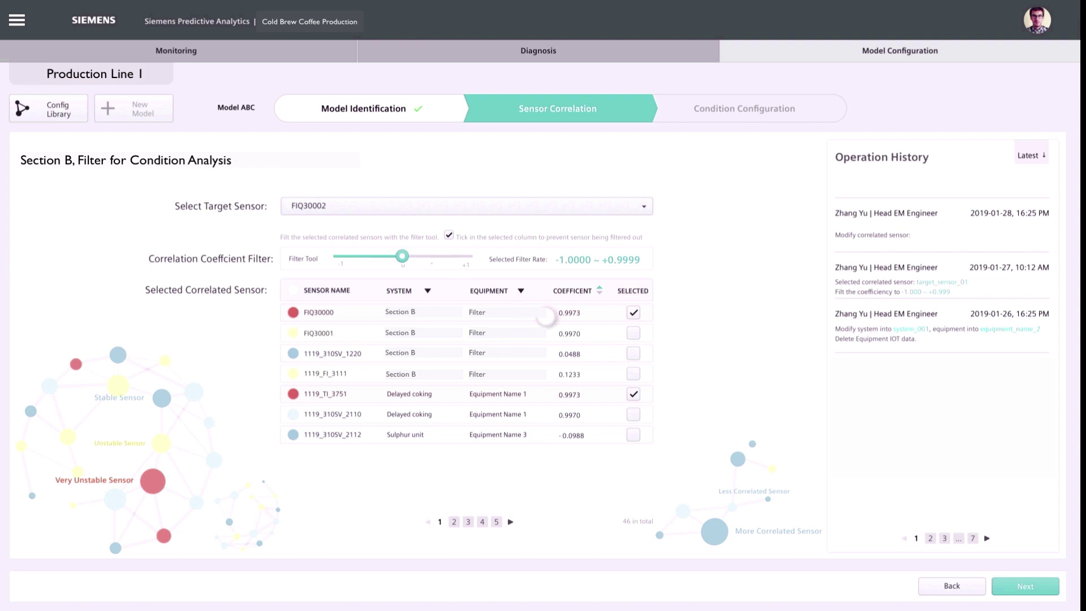
{"action": "left_click", "coordinate": [1026, 586]}
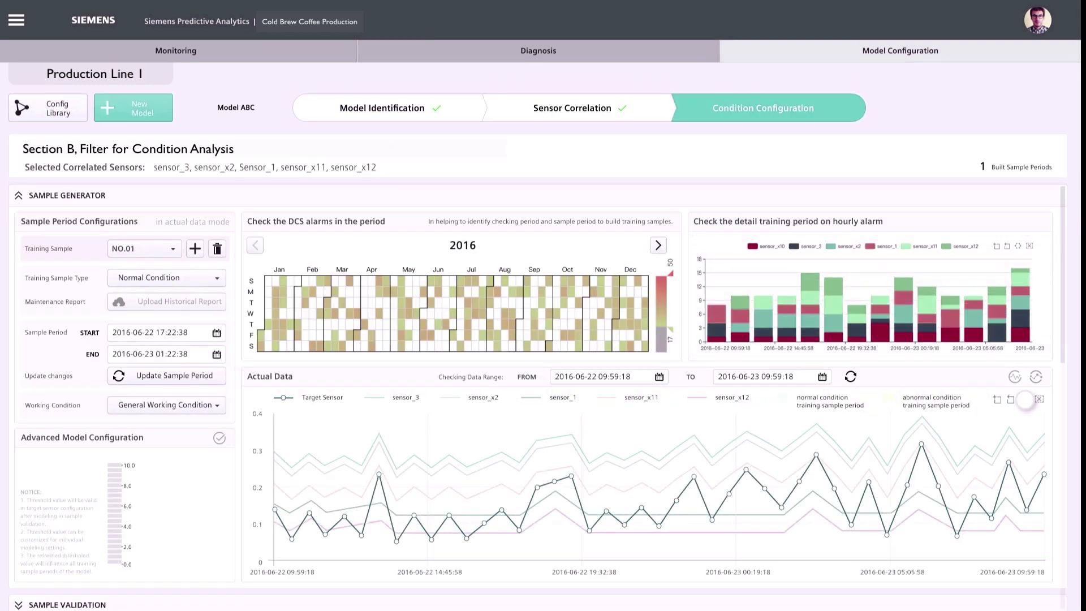
Step: Add the shaded period on the actual-data chart as a training sample of type Abnormal Condition
{"action": "right_click", "coordinate": [744, 452]}
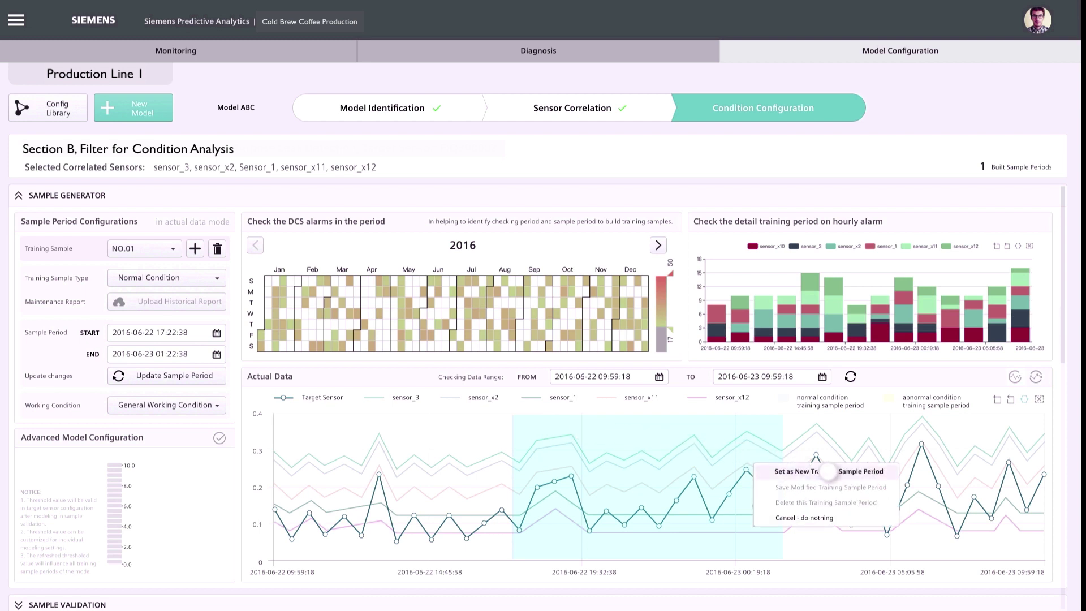
{"action": "left_click", "coordinate": [827, 471]}
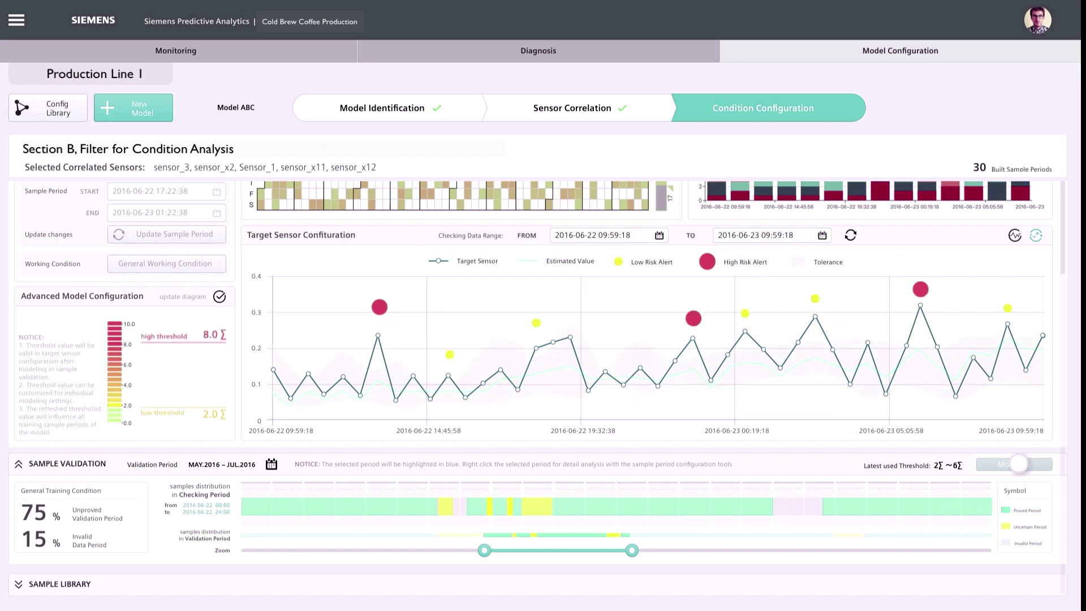
{"action": "left_click", "coordinate": [1015, 235]}
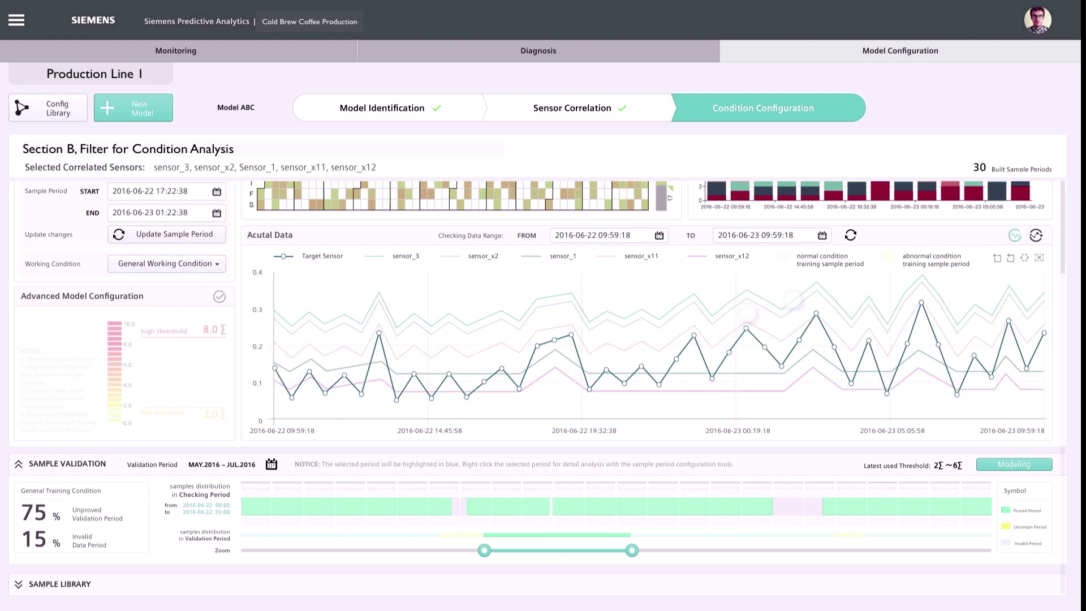
{"action": "right_click", "coordinate": [703, 327]}
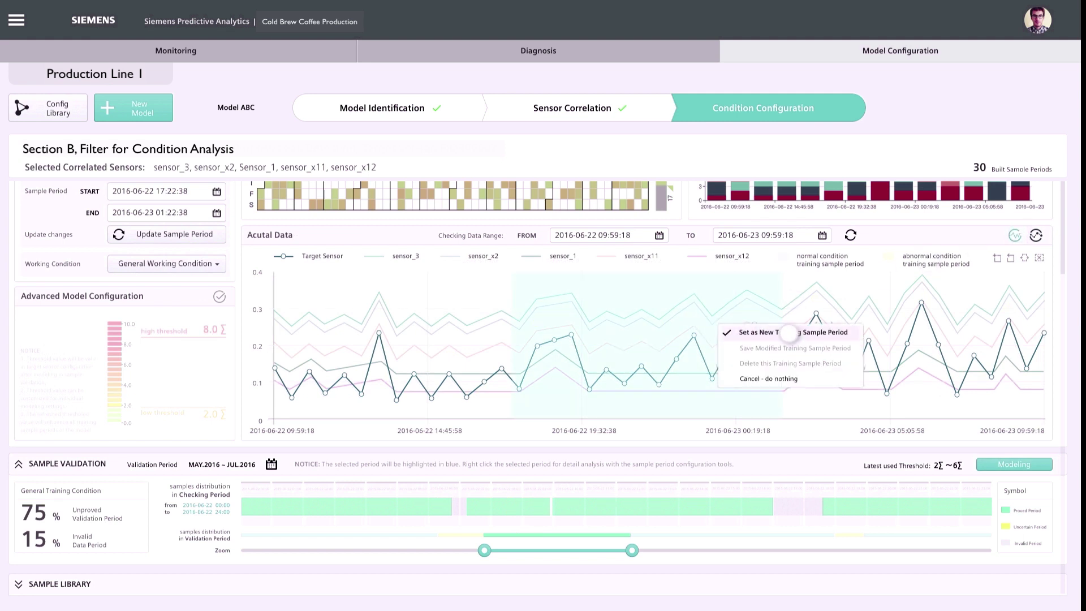
{"action": "left_click", "coordinate": [789, 333]}
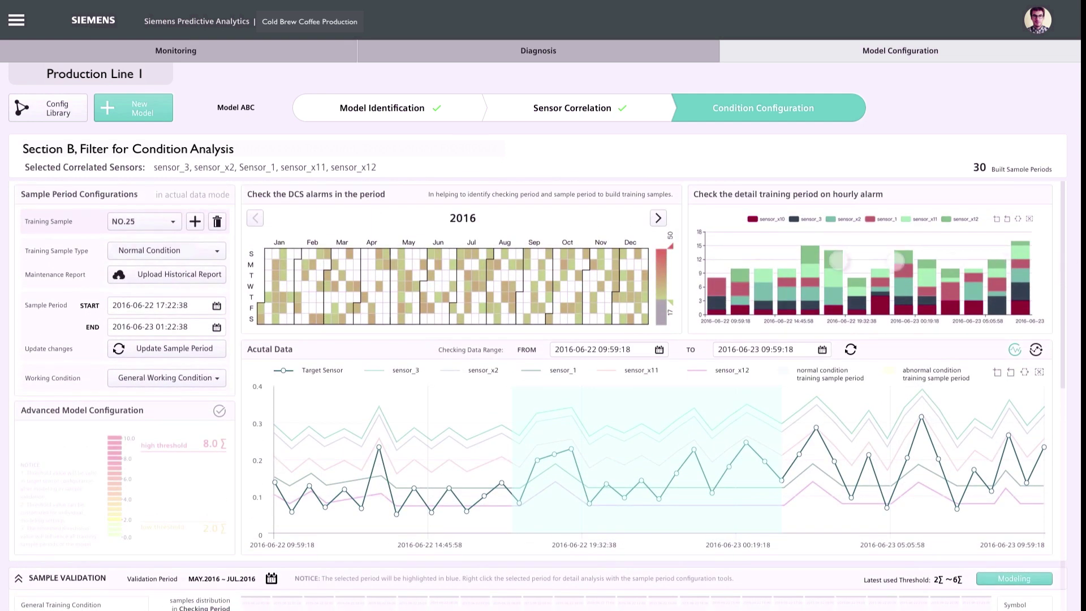
{"action": "left_click", "coordinate": [221, 249]}
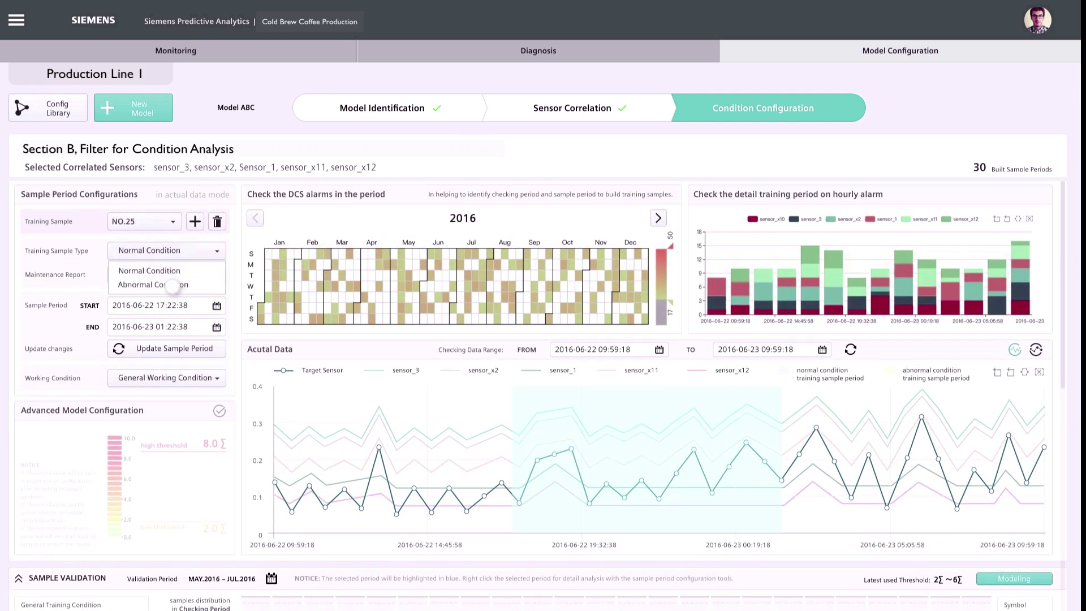
{"action": "left_click", "coordinate": [172, 285]}
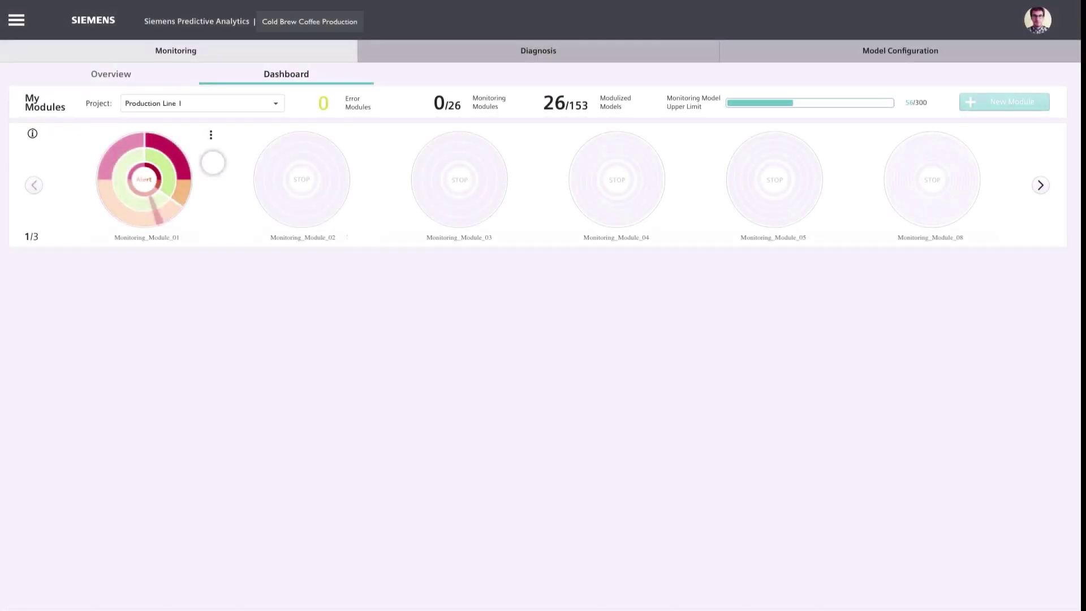
Step: Open the full detail page for Monitoring_Module_01 via its Monitoring in Detail option
{"action": "left_click", "coordinate": [211, 135]}
{"action": "left_click", "coordinate": [285, 137]}
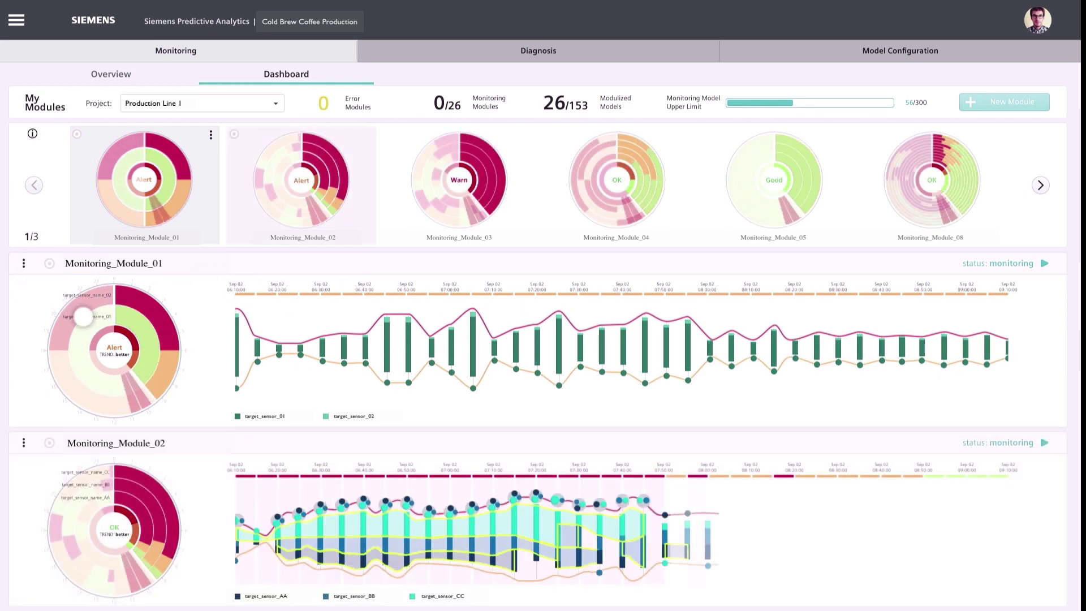
{"action": "left_click", "coordinate": [97, 321]}
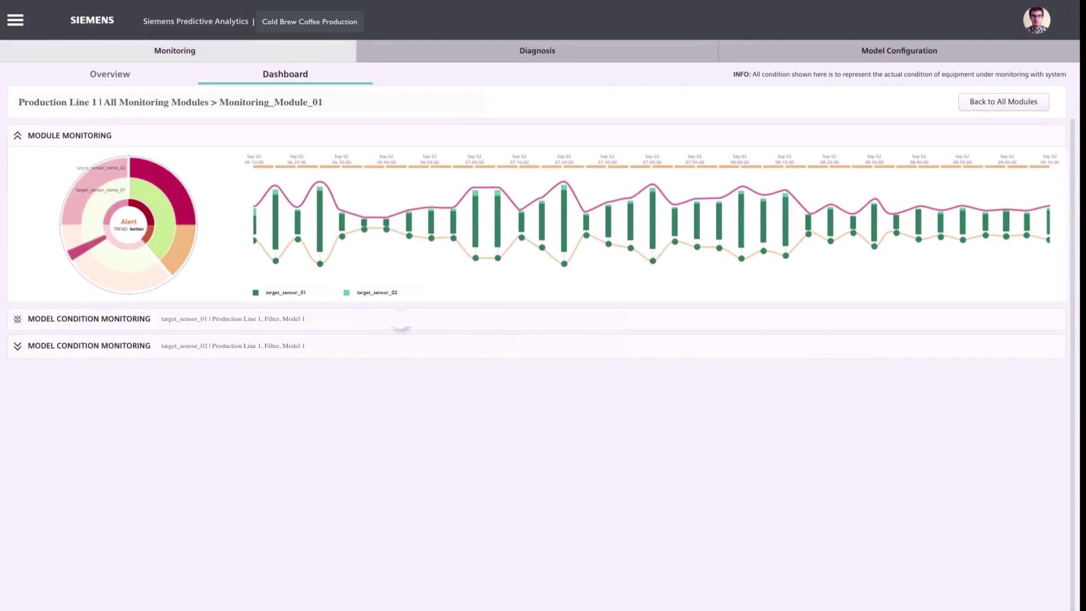
Step: Expand the first model's condition monitoring and scroll through its real-time KPI charts
{"action": "left_click", "coordinate": [401, 320]}
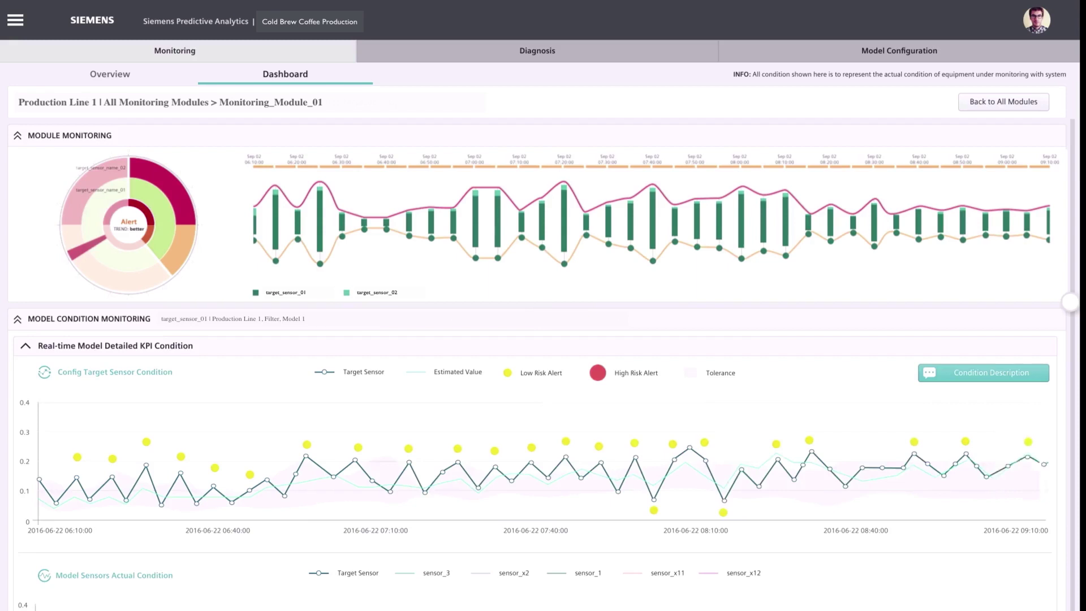
{"action": "scroll", "coordinate": [1070, 302], "scroll_direction": "down", "scroll_amount": 4}
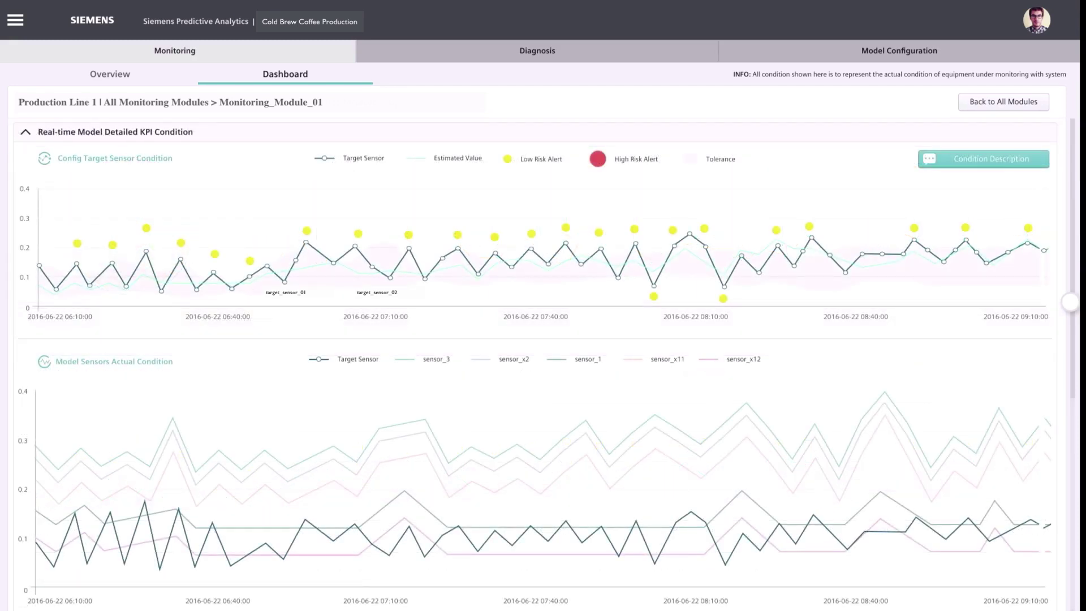
{"action": "scroll", "coordinate": [1070, 302], "scroll_direction": "down", "scroll_amount": 6}
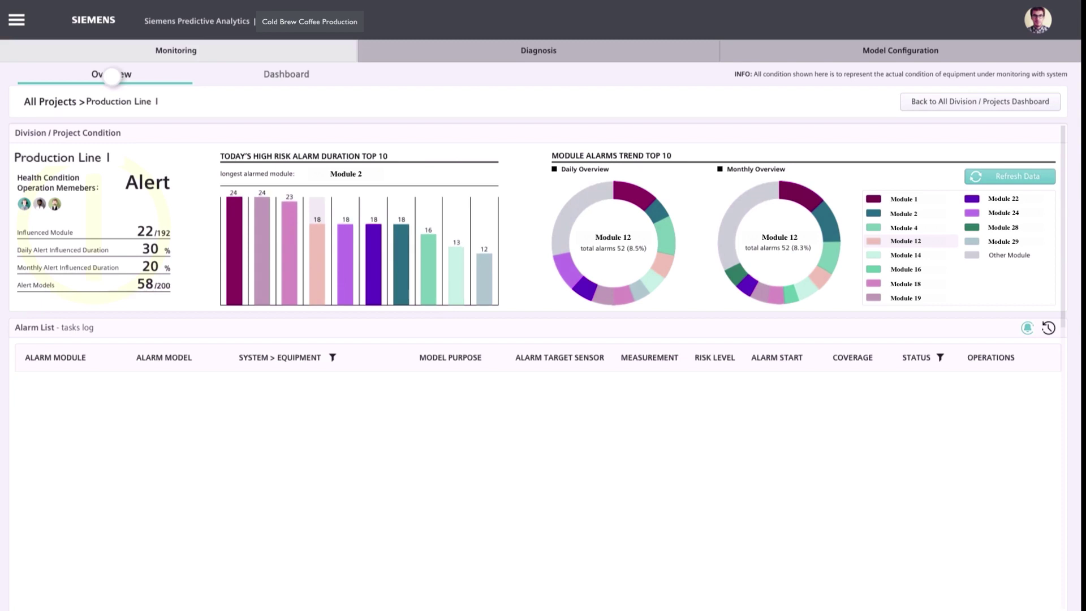
Step: Check the high-risk alarm's condition with 15 min prediction on, and choose to update the diagnosis description
{"action": "left_click", "coordinate": [995, 381]}
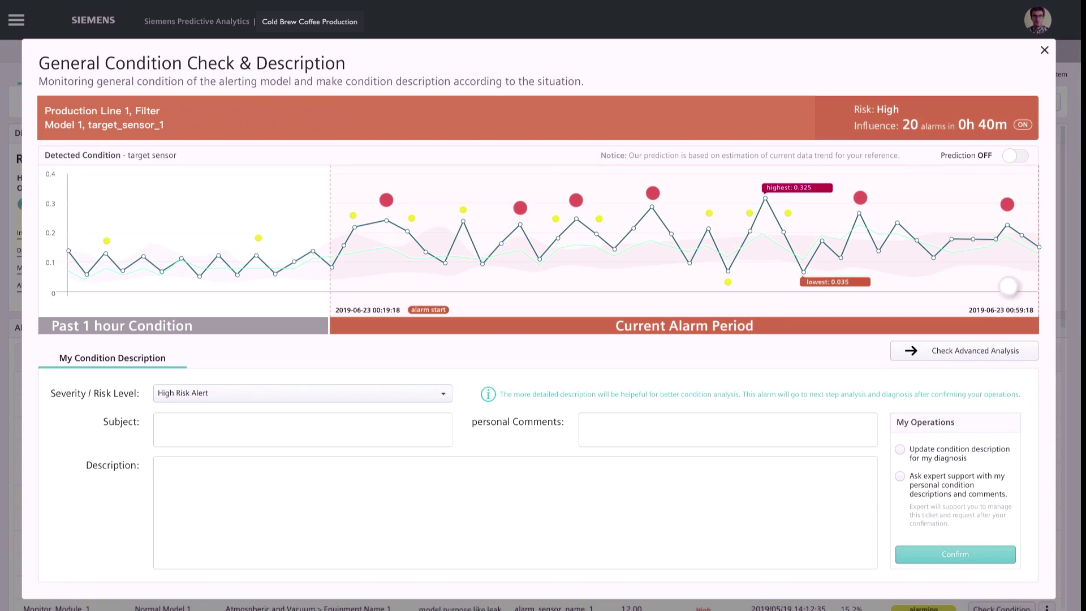
{"action": "left_click", "coordinate": [1018, 155]}
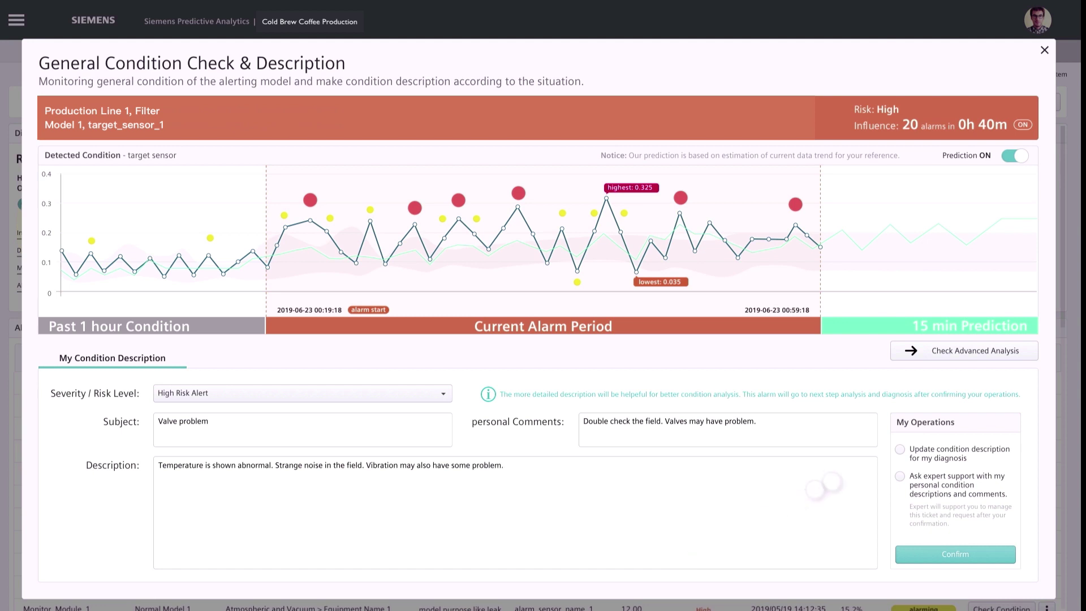
{"action": "left_click", "coordinate": [900, 449]}
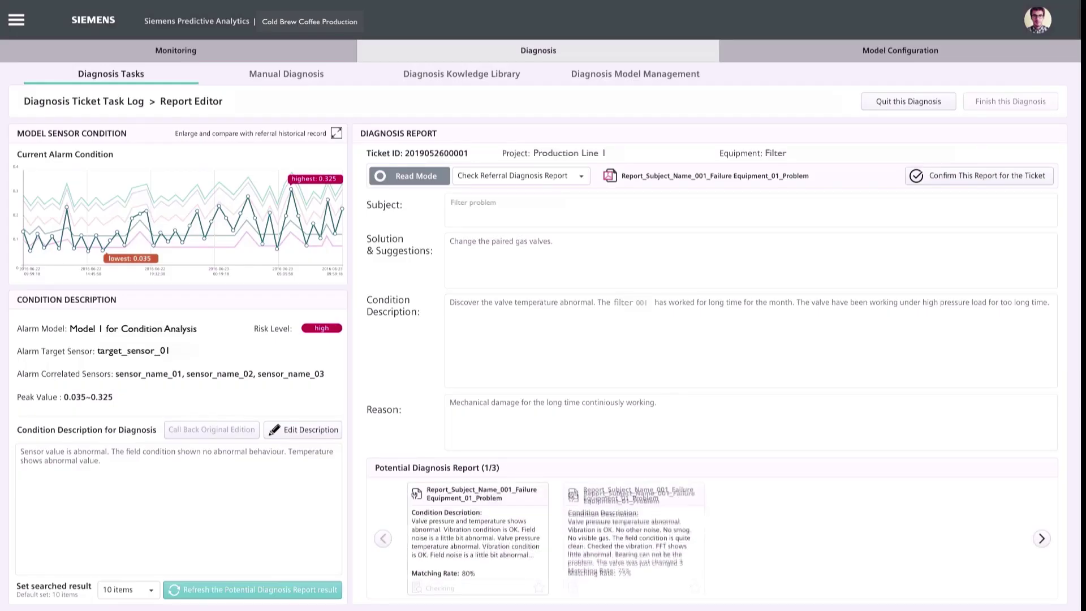
Step: Edit the top report's last description sentence to 'High temperature is caused by fatigue working.' and save
{"action": "left_click", "coordinate": [512, 496]}
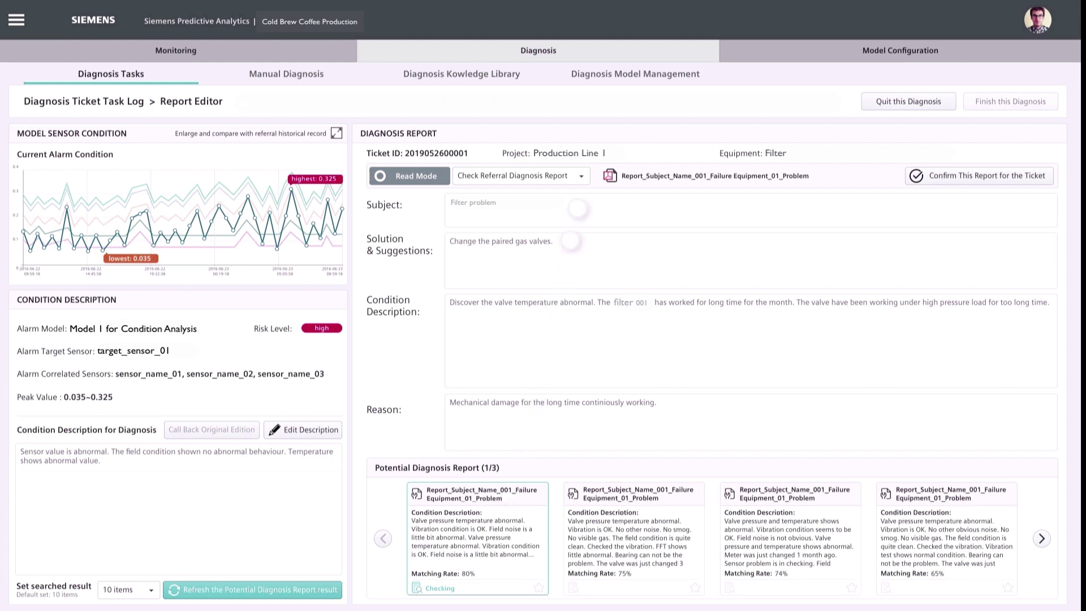
{"action": "left_click", "coordinate": [583, 176]}
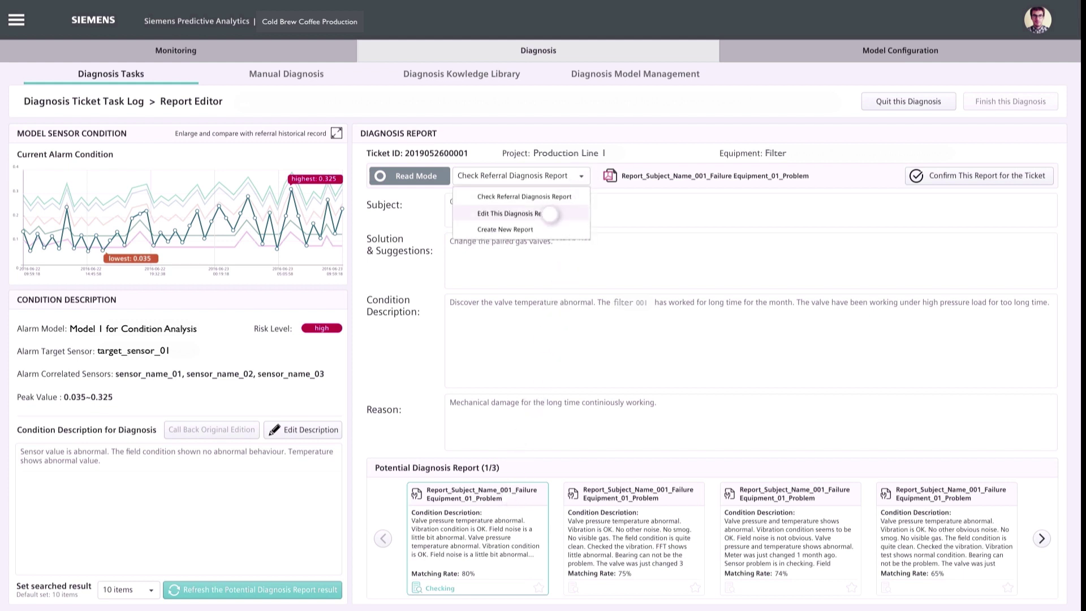
{"action": "left_click", "coordinate": [552, 214]}
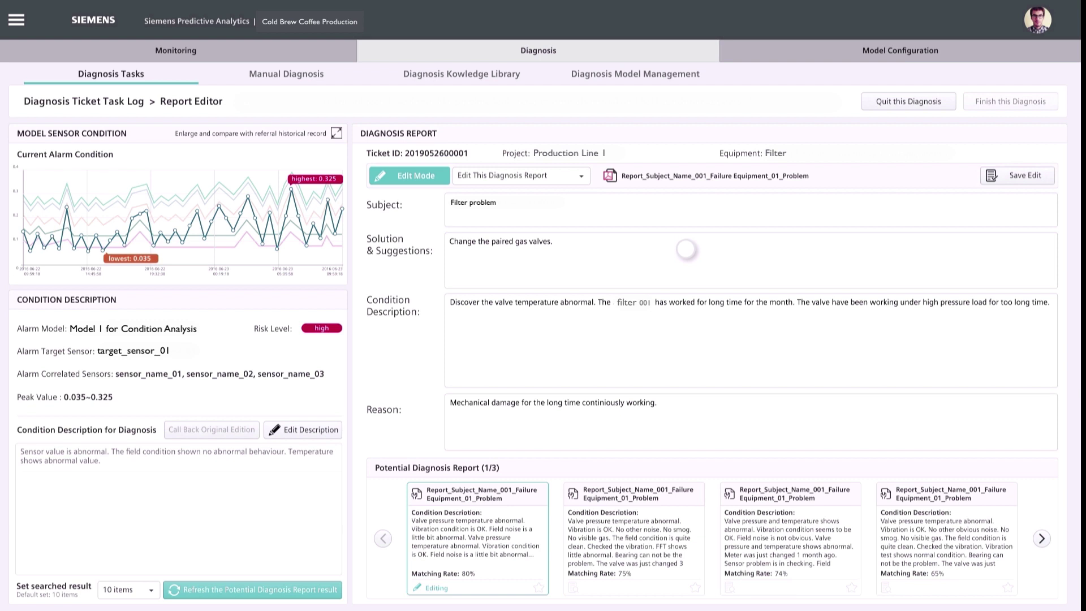
{"action": "key", "text": "BackSpace"}
{"action": "key", "text": "BackSpace"}
{"action": "key", "text": "BackSpace"}
{"action": "key", "text": "BackSpace"}
{"action": "key", "text": "BackSpace"}
{"action": "key", "text": "BackSpace"}
{"action": "key", "text": "BackSpace"}
{"action": "key", "text": "BackSpace"}
{"action": "key", "text": "BackSpace"}
{"action": "key", "text": "BackSpace"}
{"action": "key", "text": "BackSpace"}
{"action": "key", "text": "BackSpace"}
{"action": "key", "text": "BackSpace"}
{"action": "key", "text": "BackSpace"}
{"action": "key", "text": "BackSpace"}
{"action": "key", "text": "BackSpace"}
{"action": "key", "text": "BackSpace"}
{"action": "key", "text": "BackSpace"}
{"action": "key", "text": "BackSpace"}
{"action": "key", "text": "BackSpace"}
{"action": "type", "text": "High temperature is caused by fatigue working."}
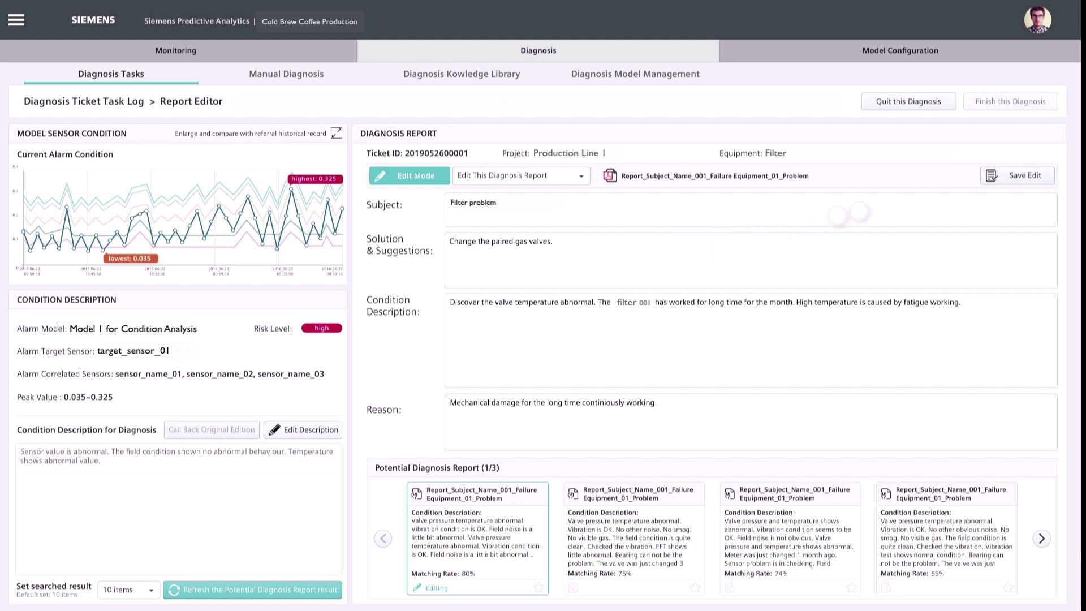
{"action": "left_click", "coordinate": [994, 176]}
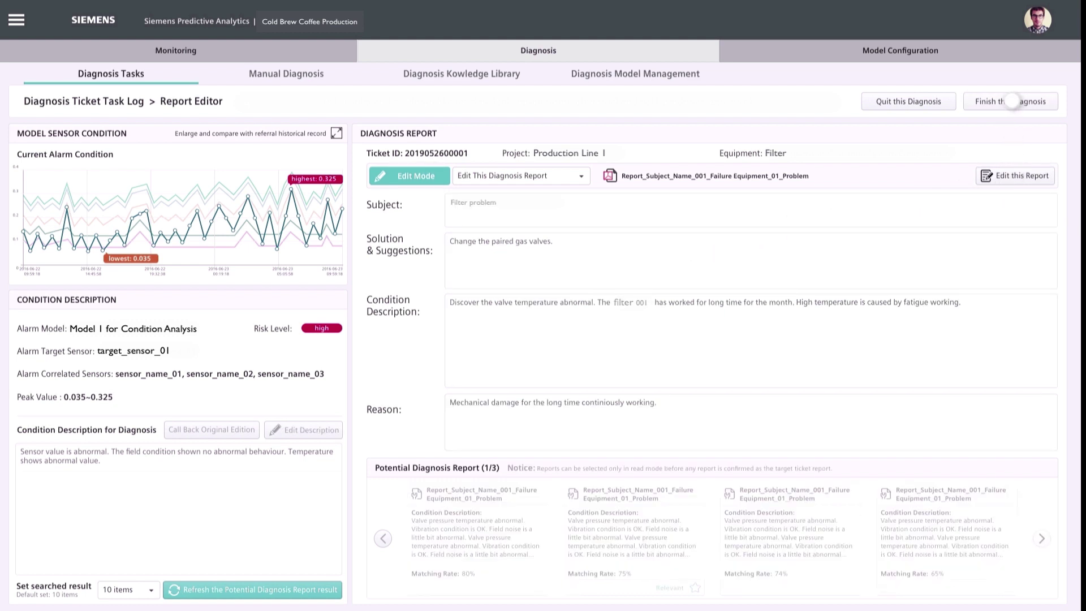
{"action": "left_click", "coordinate": [1012, 101]}
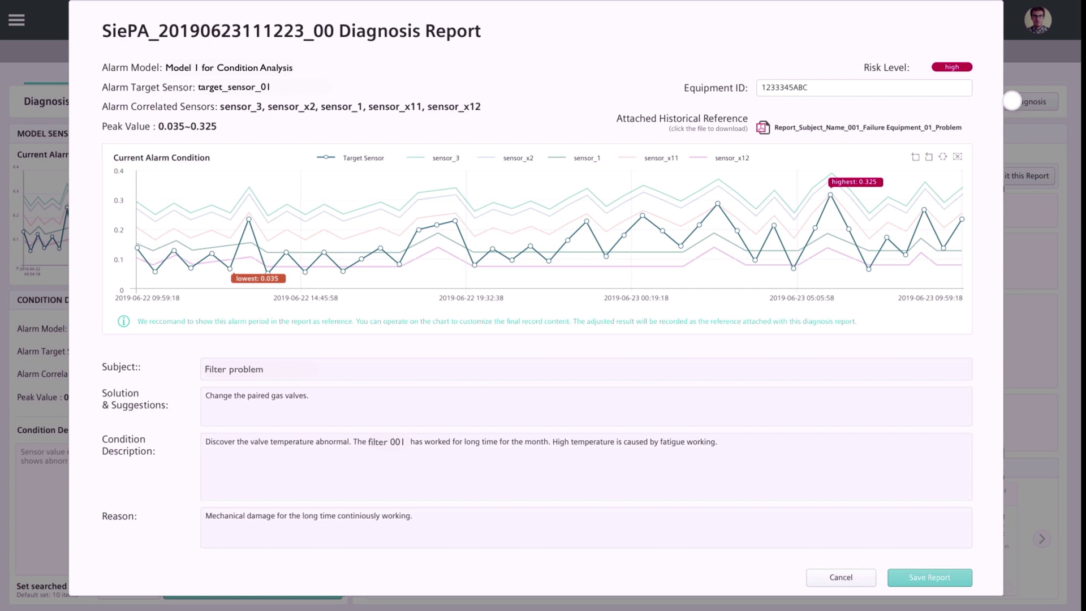